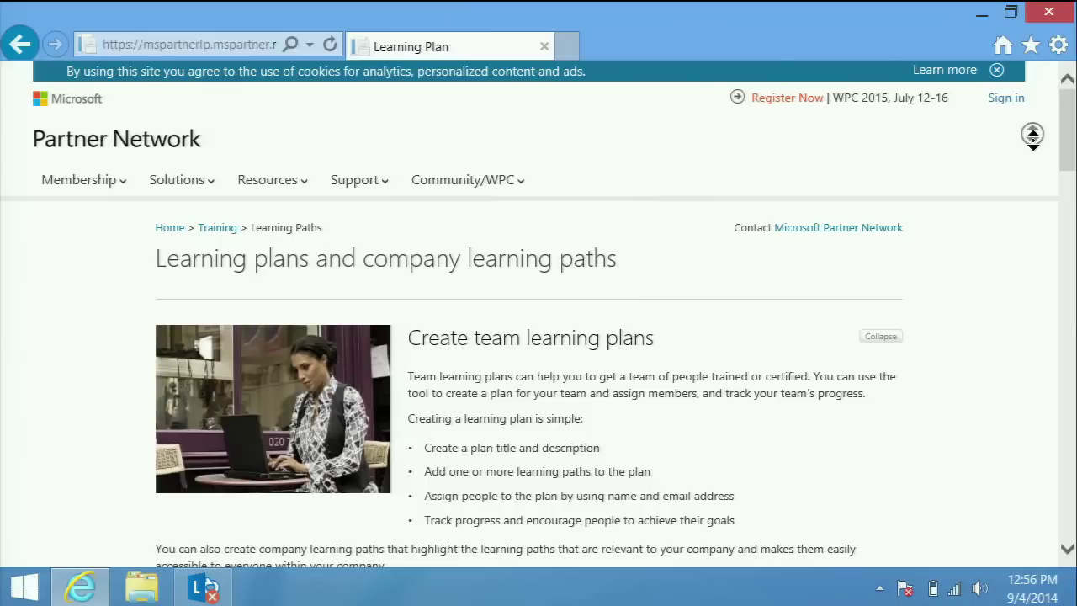
Sign in with the saved Microsoft account and its password, then start an InPrivate browsing window
{"action": "scroll", "coordinate": [1032, 143], "scroll_direction": "down", "scroll_amount": 5}
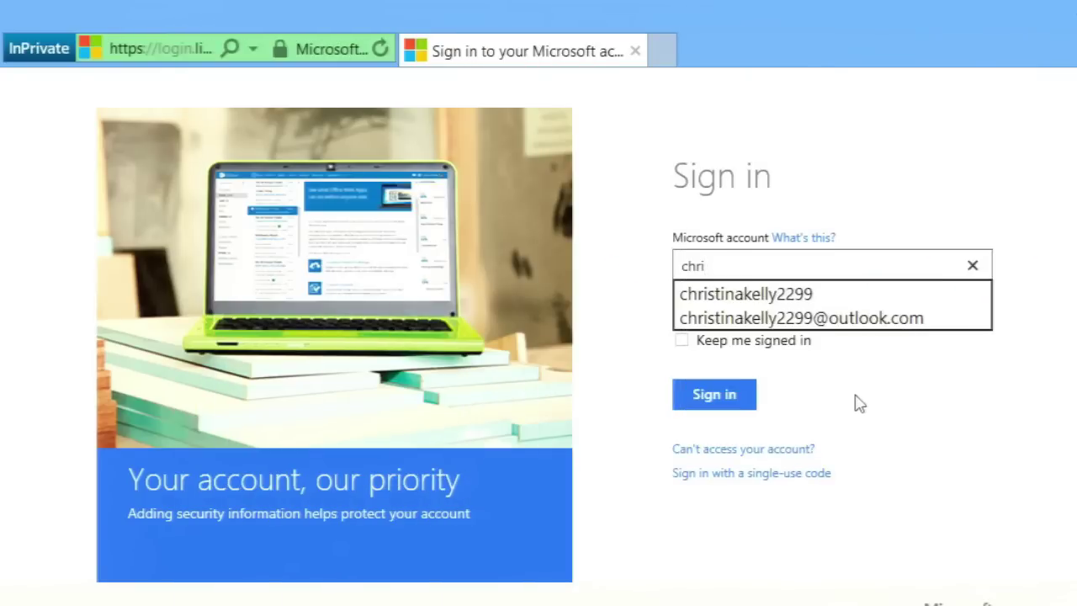
{"action": "left_click", "coordinate": [833, 318]}
{"action": "left_click", "coordinate": [779, 300]}
{"action": "type", "text": "**"}
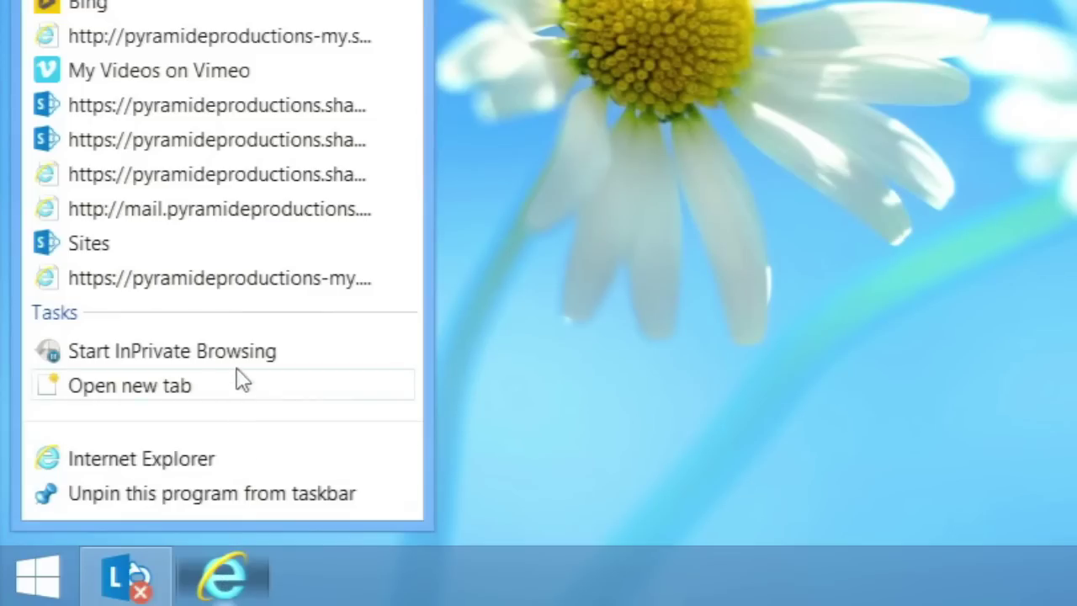
{"action": "left_click", "coordinate": [250, 357]}
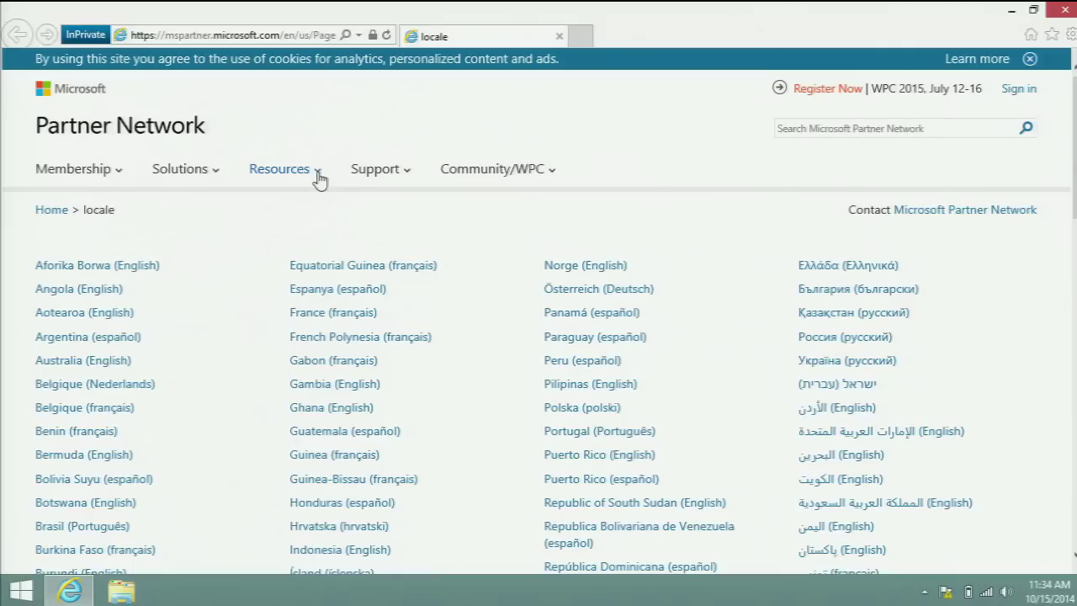
Go through Resources > Training > Learning paths to a new Create Learning Plan form
{"action": "left_click", "coordinate": [318, 177]}
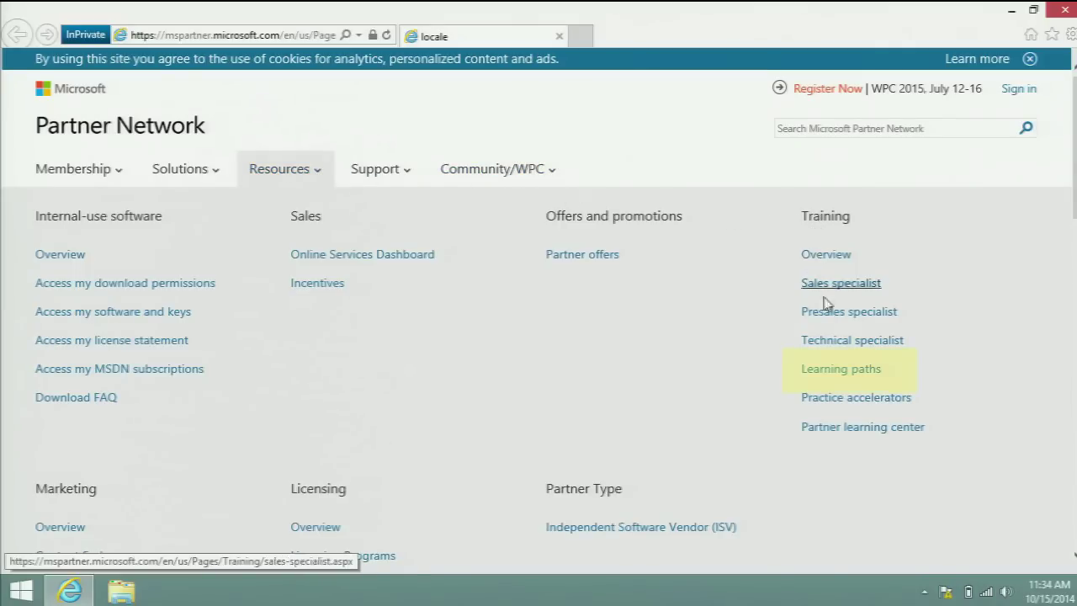
{"action": "left_click", "coordinate": [841, 369]}
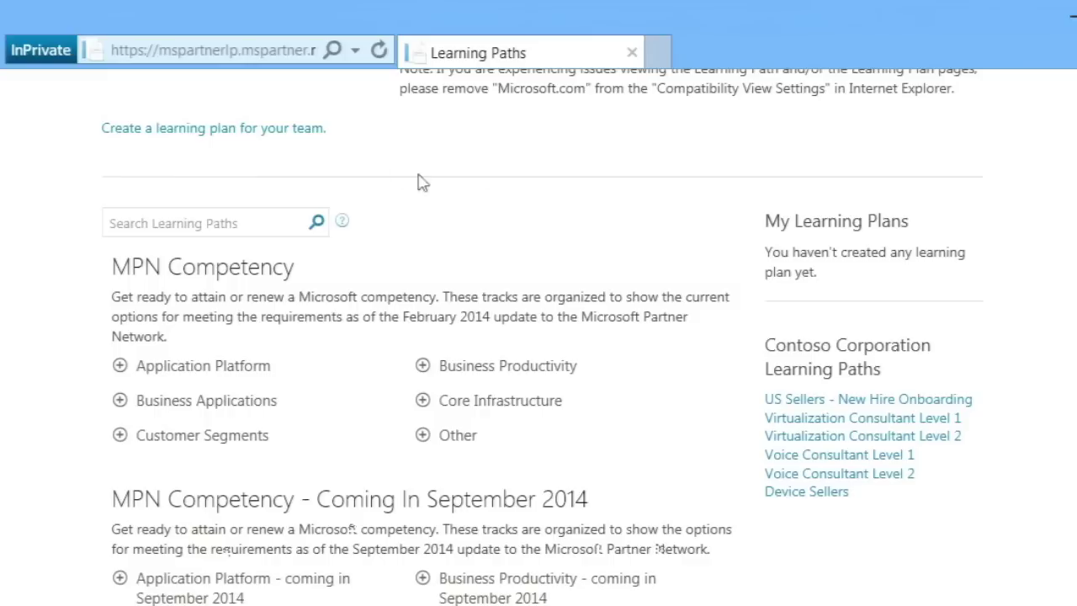
{"action": "left_click", "coordinate": [284, 134]}
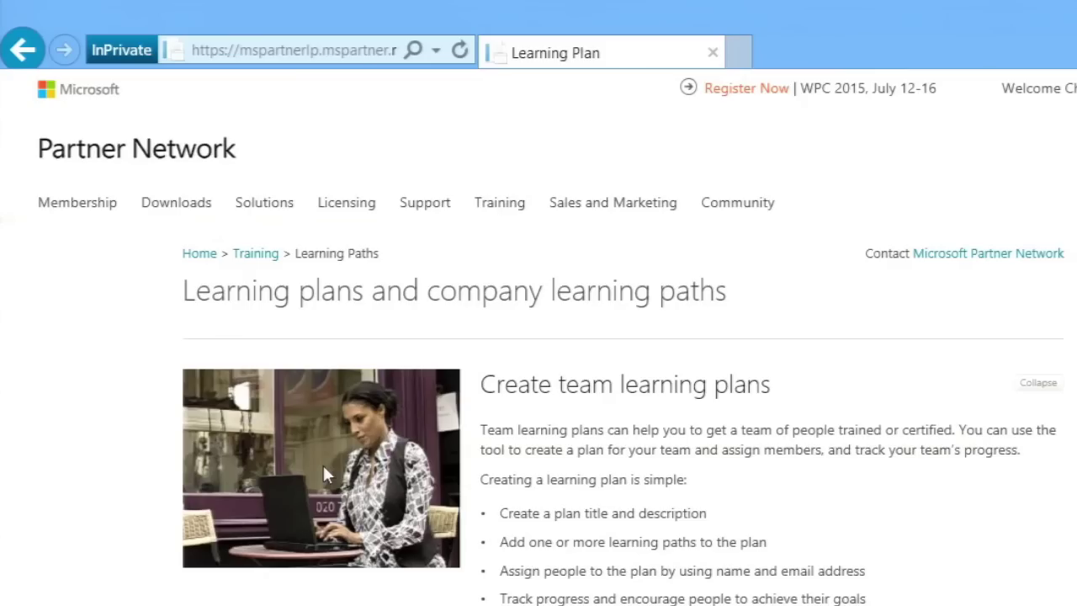
{"action": "scroll", "coordinate": [244, 488], "scroll_direction": "down", "scroll_amount": 5}
{"action": "scroll", "coordinate": [324, 503], "scroll_direction": "down", "scroll_amount": 1}
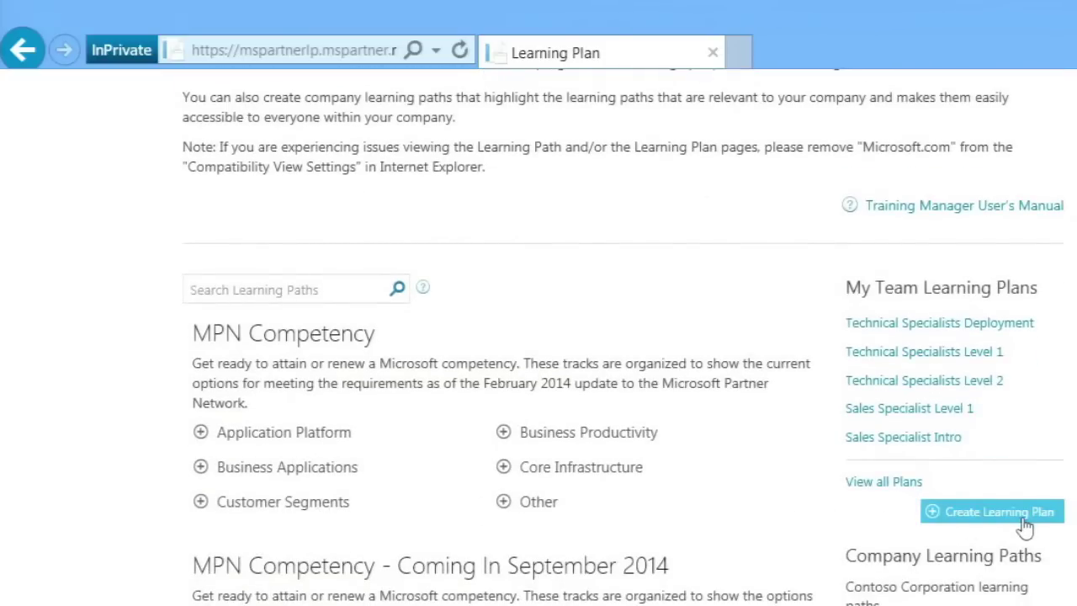
{"action": "left_click", "coordinate": [992, 512]}
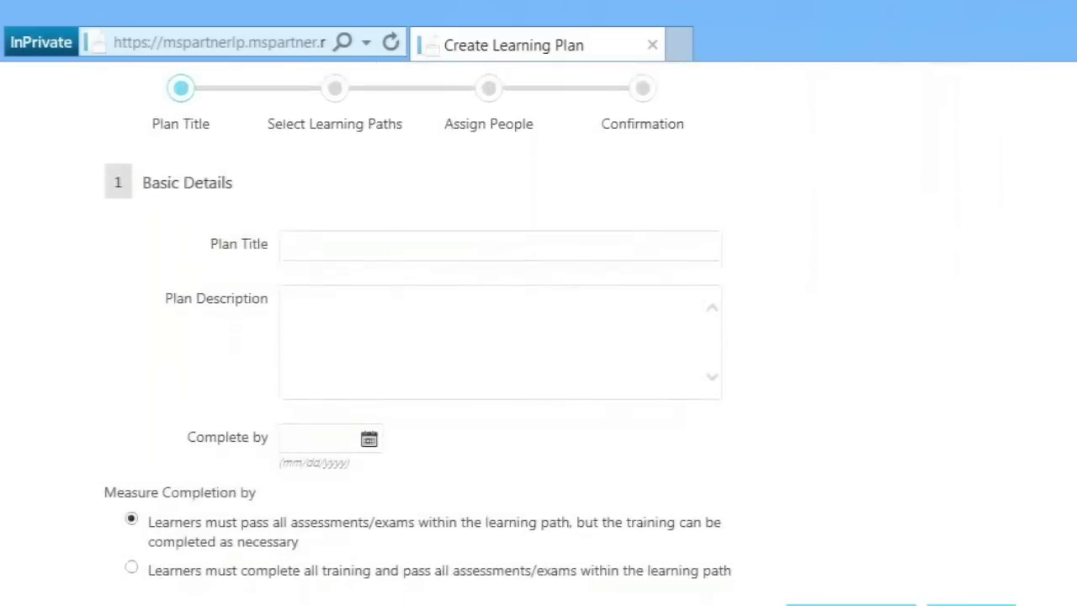
Title the plan 'Sales Specialist Level 3' and describe it for sales specialists with over a year's experience
{"action": "left_click", "coordinate": [387, 188]}
{"action": "type", "text": "Sales Specialist Level 3"}
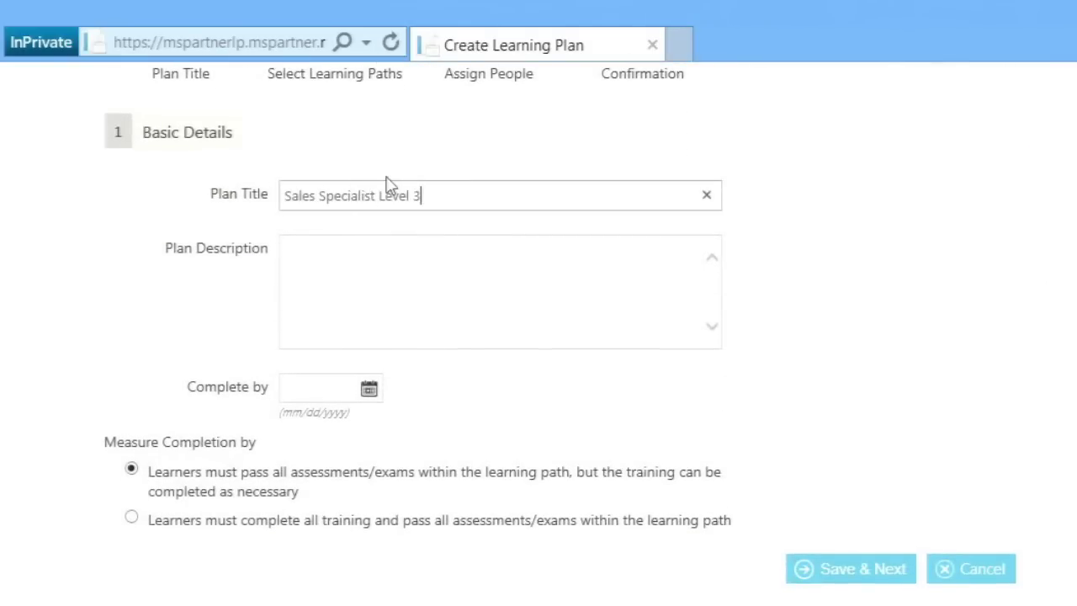
{"action": "left_click", "coordinate": [364, 268]}
{"action": "type", "text": "For sales specialists with more than one year in the field."}
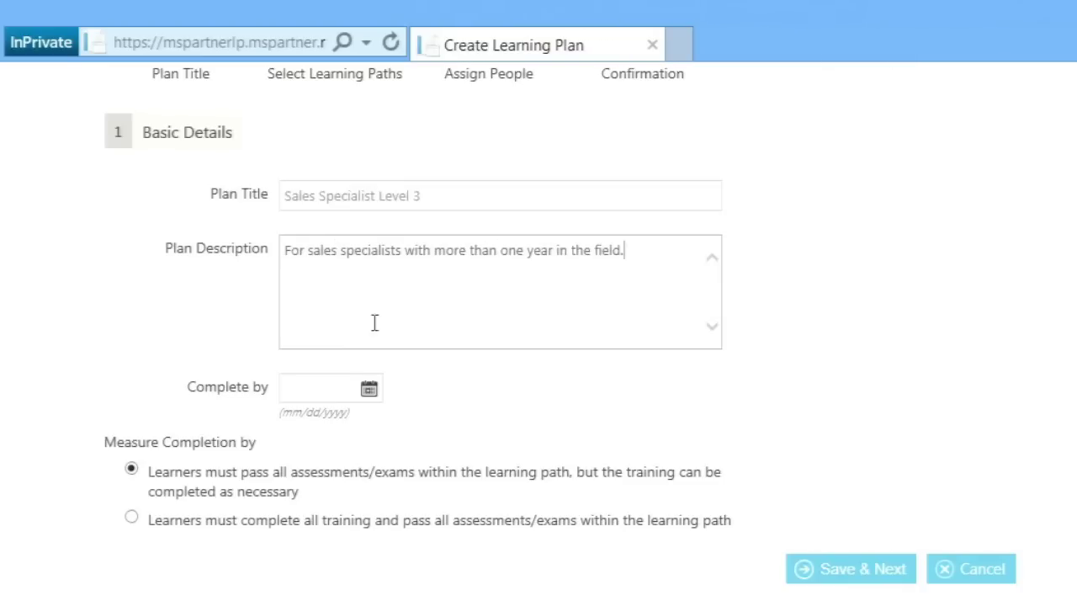
Set the Complete by date to March 31, 2015
{"action": "left_click", "coordinate": [369, 388]}
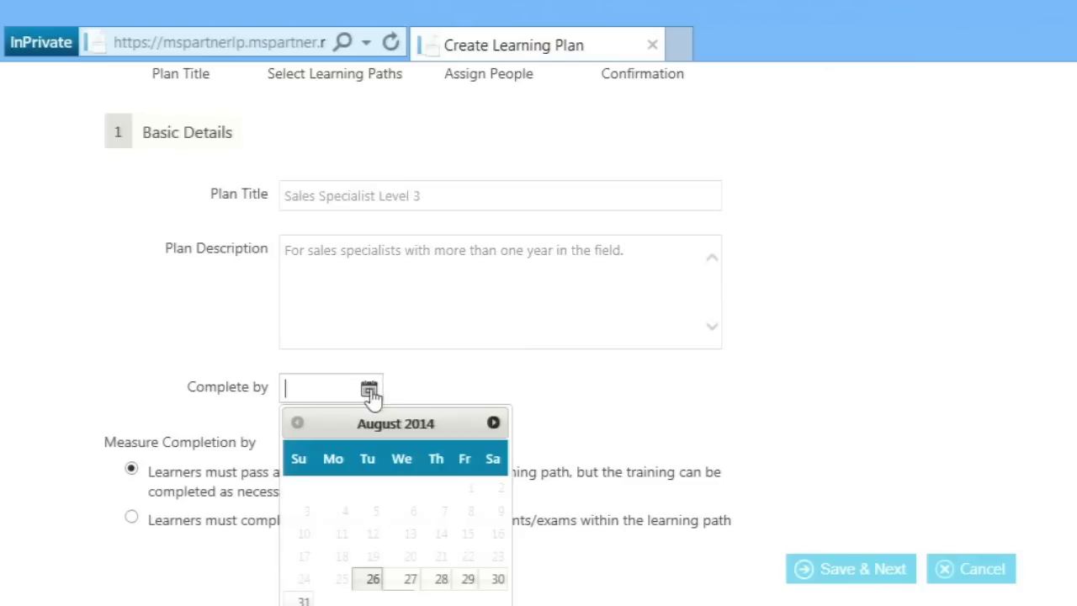
{"action": "left_click", "coordinate": [492, 423]}
{"action": "left_click", "coordinate": [493, 422]}
{"action": "left_click", "coordinate": [493, 422]}
{"action": "left_click", "coordinate": [493, 423]}
{"action": "left_click", "coordinate": [493, 422]}
{"action": "left_click", "coordinate": [493, 422]}
{"action": "left_click", "coordinate": [493, 422]}
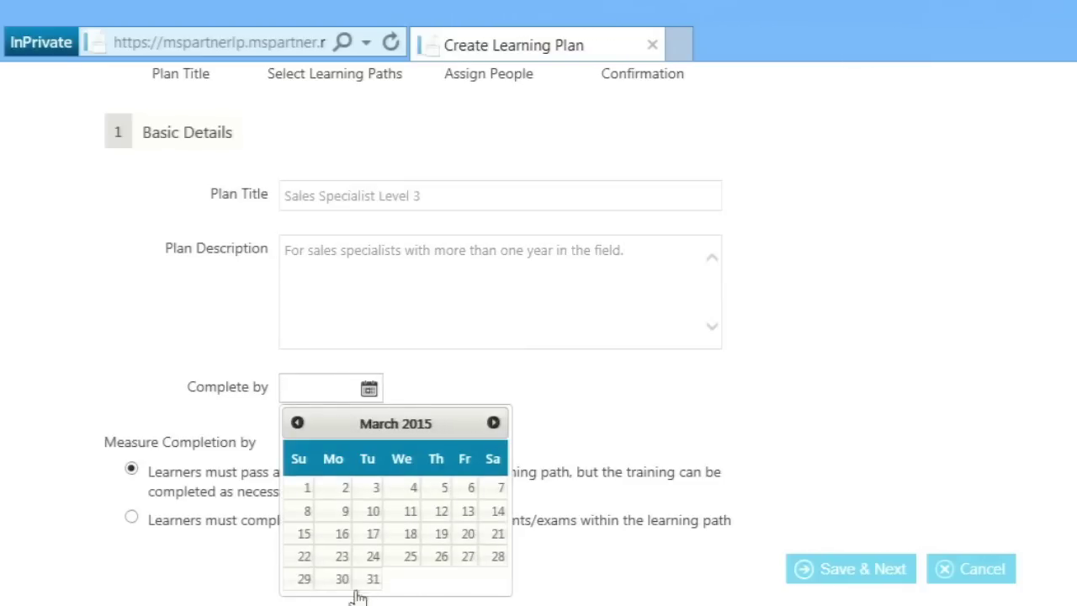
{"action": "left_click", "coordinate": [367, 578]}
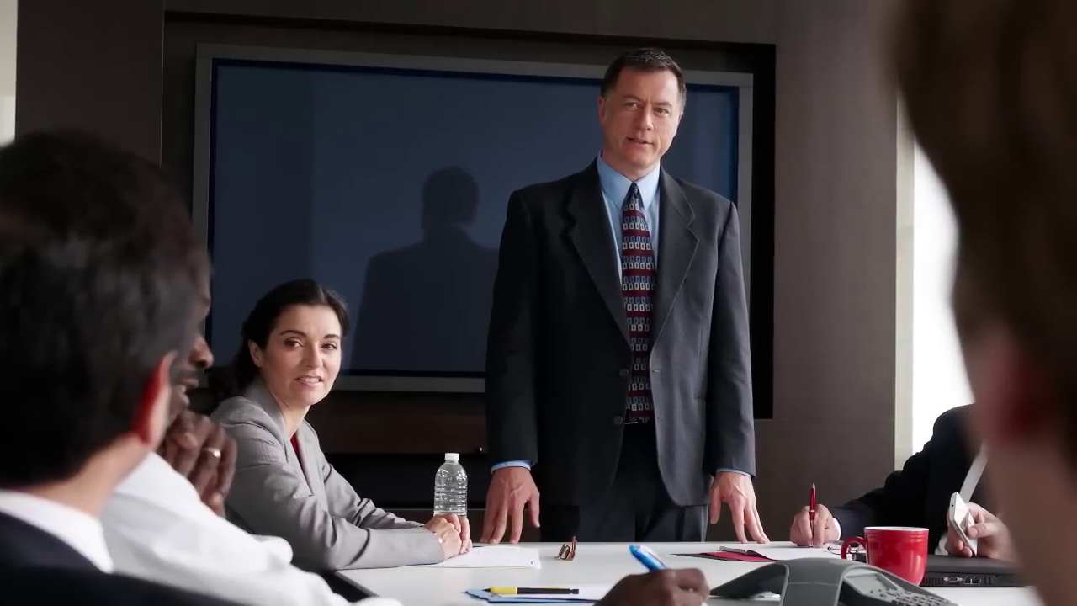
Measure completion by requiring all training completed and all assessments/exams passed
{"action": "left_click", "coordinate": [132, 519]}
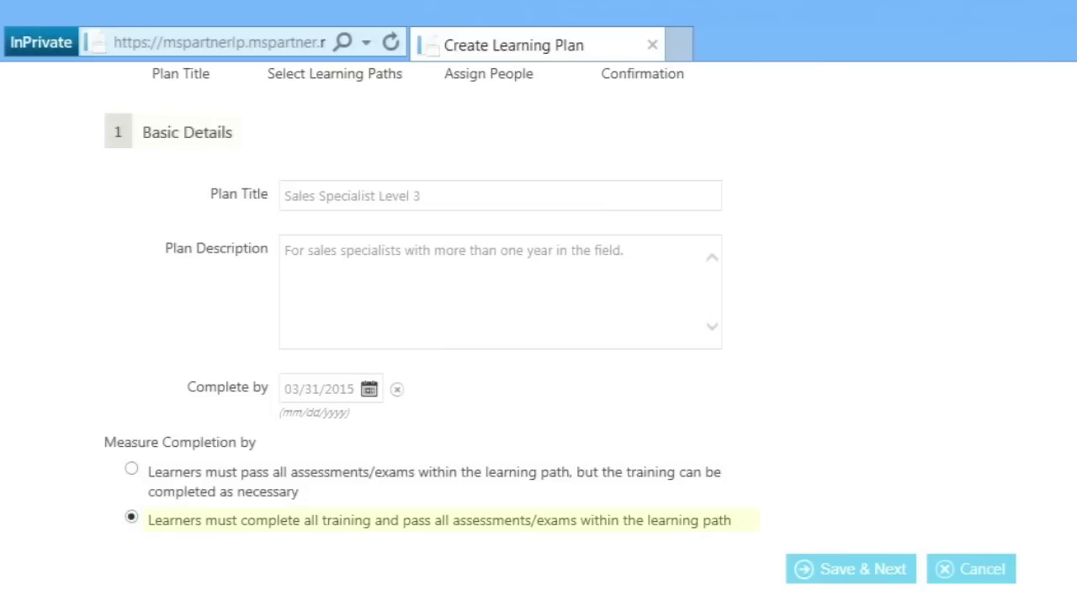
Save the basic details and continue to the learning path selection
{"action": "left_click", "coordinate": [858, 579]}
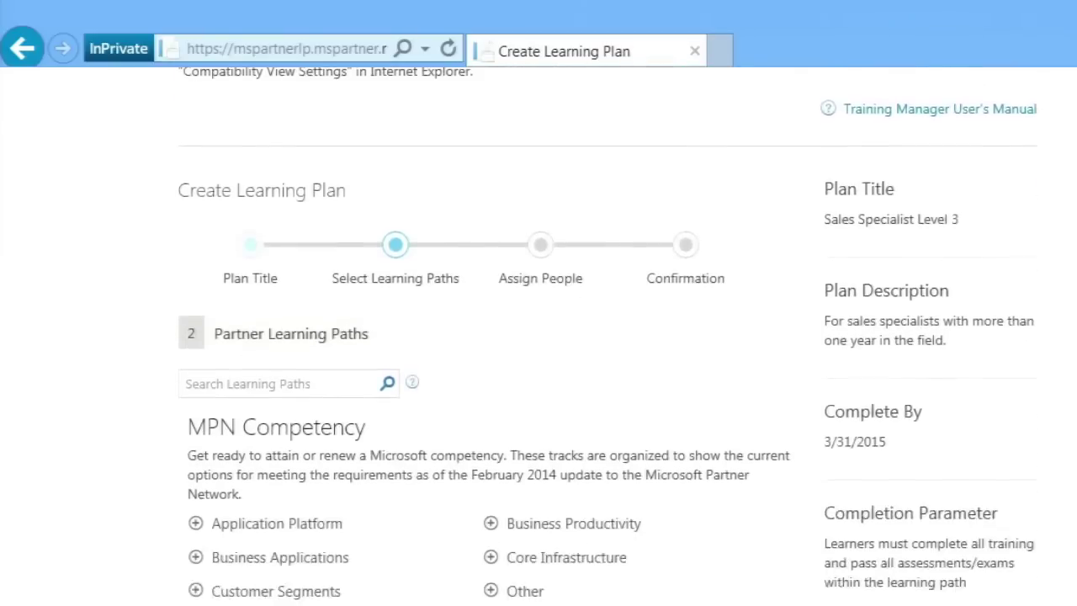
{"action": "scroll", "coordinate": [538, 337], "scroll_direction": "down", "scroll_amount": 3}
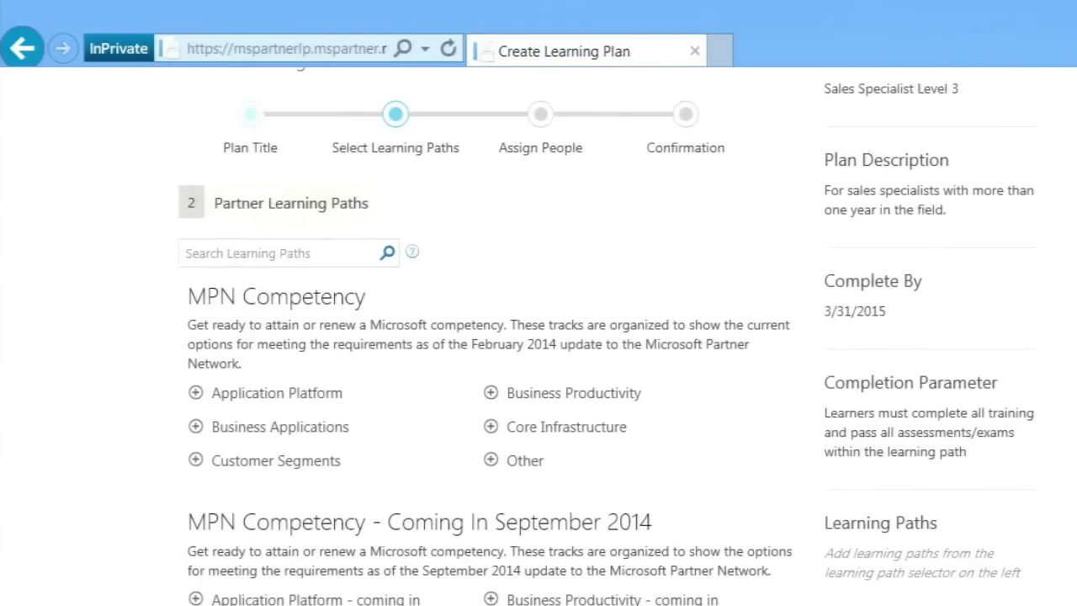
{"action": "scroll", "coordinate": [538, 337], "scroll_direction": "down", "scroll_amount": 10}
{"action": "scroll", "coordinate": [961, 346], "scroll_direction": "down", "scroll_amount": 8}
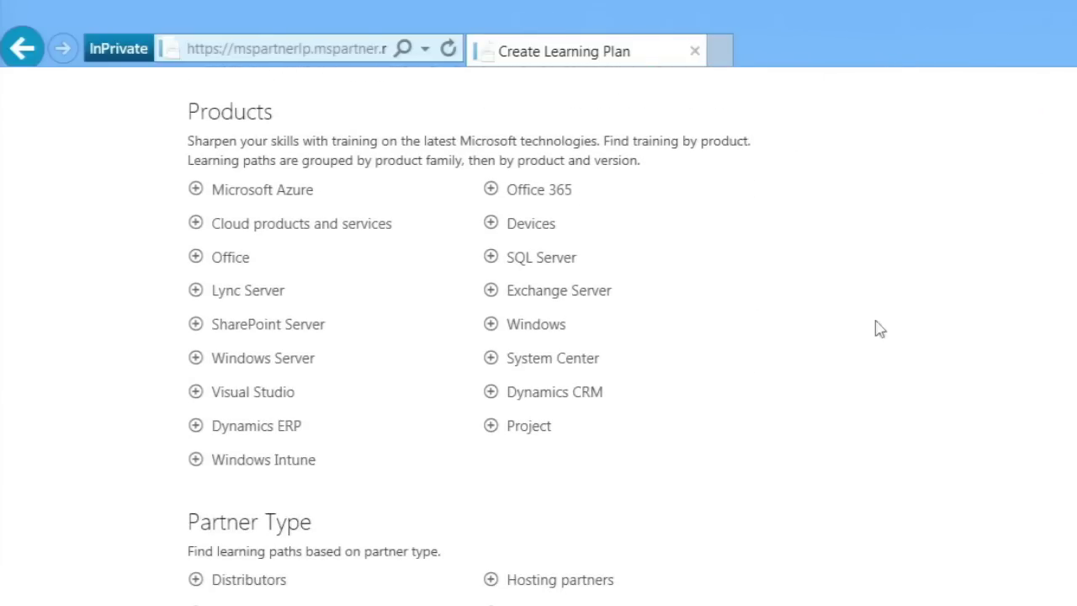
Add the entire Cloud Profitability Program from Cloud products and services, then finish selecting paths
{"action": "left_click", "coordinate": [194, 226]}
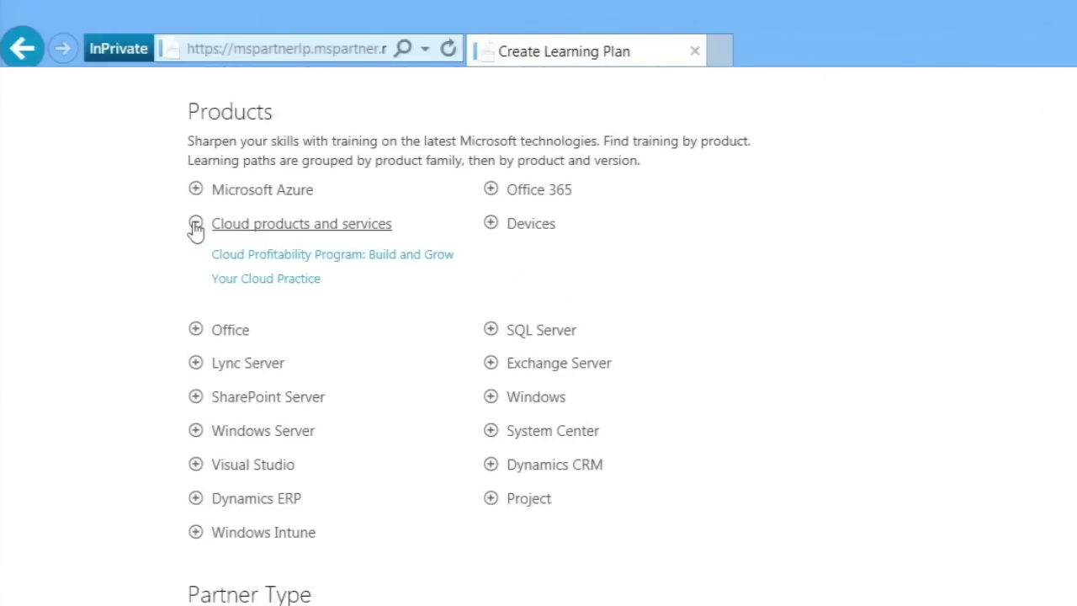
{"action": "left_click", "coordinate": [262, 253]}
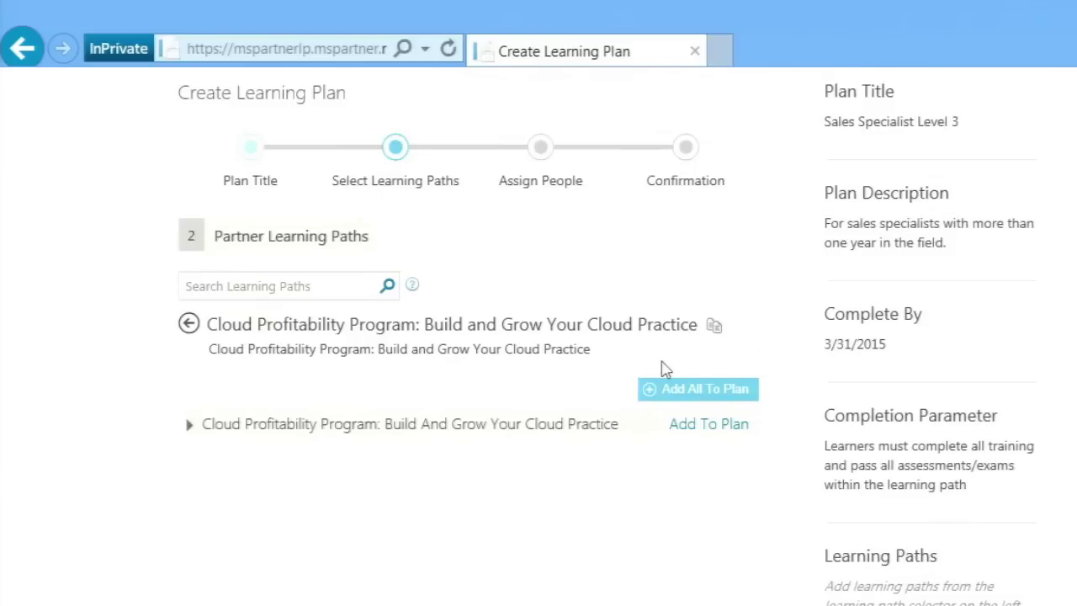
{"action": "left_click", "coordinate": [730, 397]}
{"action": "scroll", "coordinate": [488, 336], "scroll_direction": "down", "scroll_amount": 3}
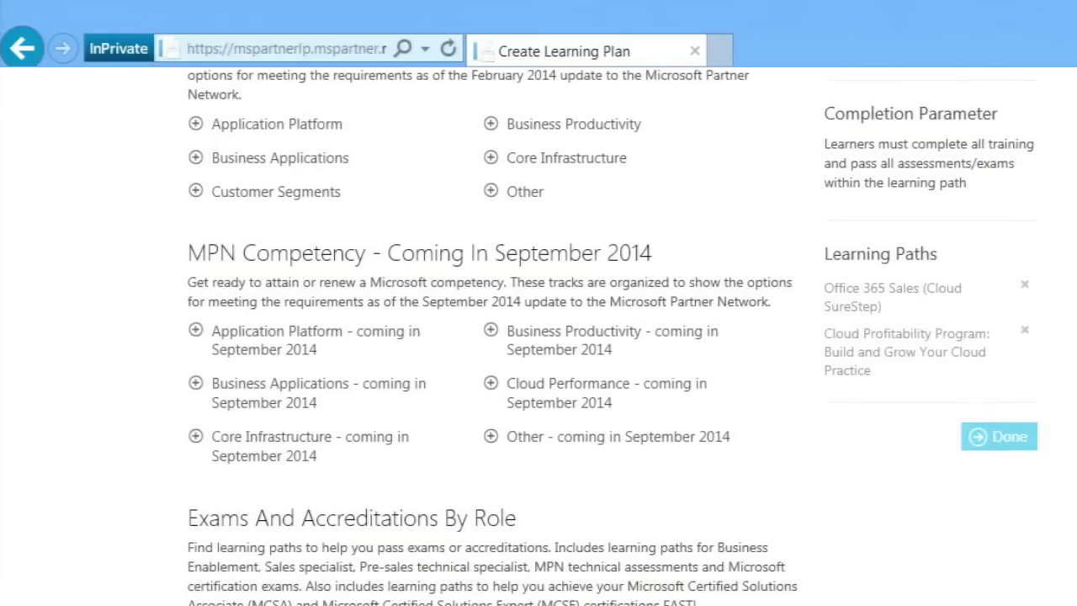
{"action": "left_click", "coordinate": [1018, 444]}
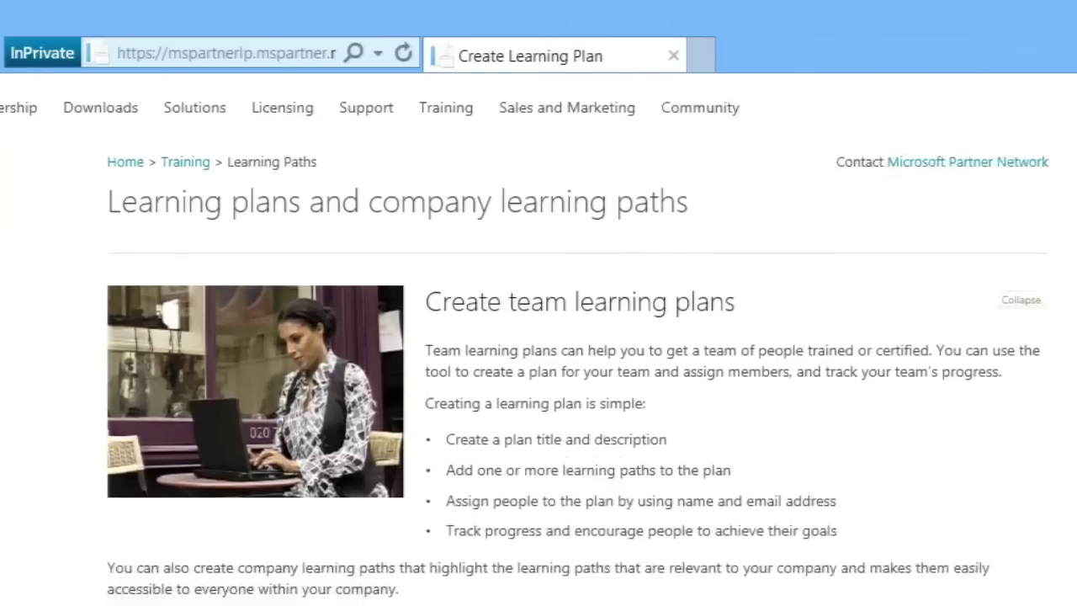
Scroll down to the Assign People section showing the default invitation email
{"action": "scroll", "coordinate": [577, 337], "scroll_direction": "down", "scroll_amount": 10}
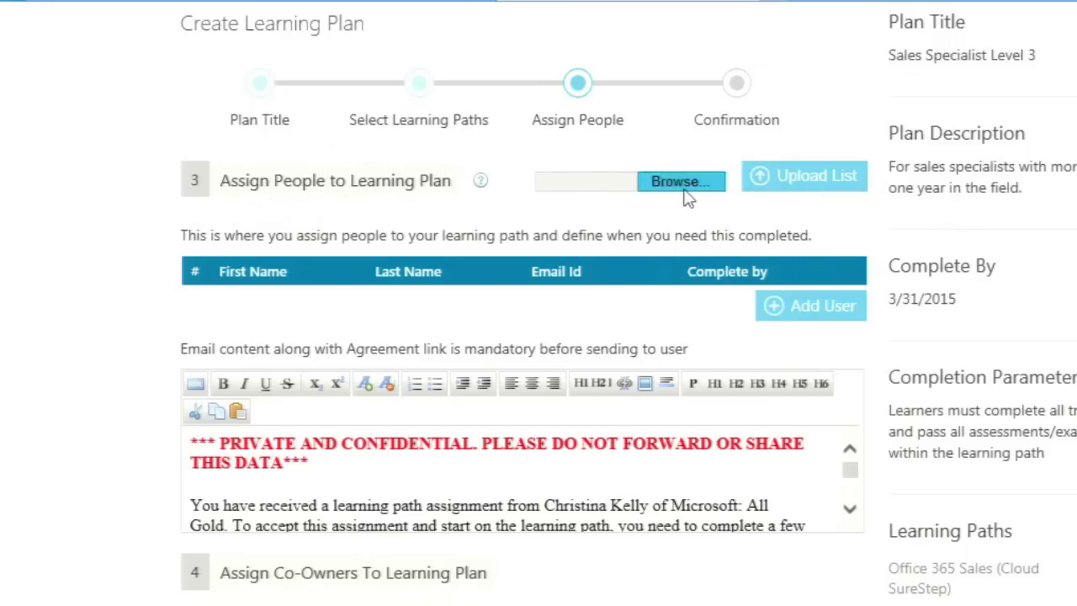
Choose the people-list Excel file from the Desktop for upload
{"action": "left_click", "coordinate": [744, 72]}
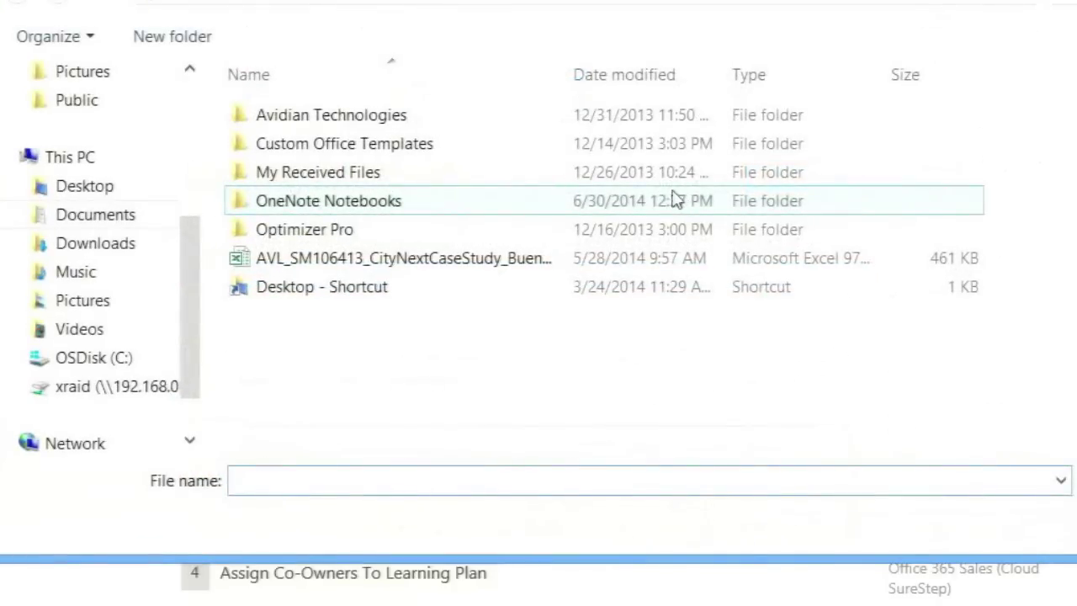
{"action": "left_click", "coordinate": [46, 188]}
{"action": "left_click", "coordinate": [353, 120]}
{"action": "key", "text": "Return"}
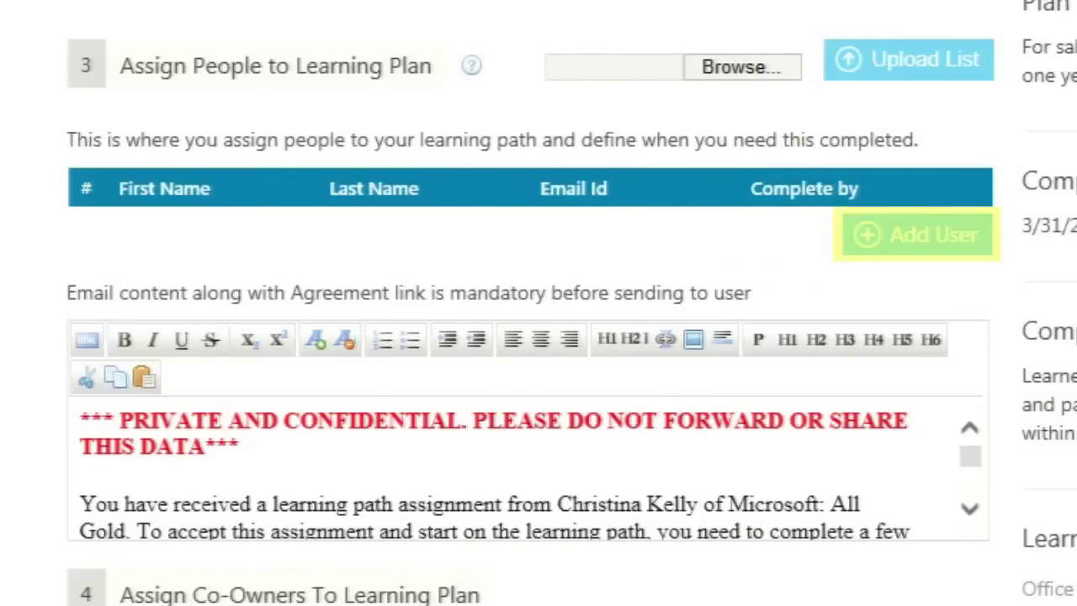
Add a member row with first name, last name and e-mail, then clear it and delete the row
{"action": "left_click", "coordinate": [917, 235]}
{"action": "type", "text": "Da"}
{"action": "key", "text": "Tab"}
{"action": "type", "text": "Saxon"}
{"action": "key", "text": "Tab"}
{"action": "type", "text": "dave.saxon@contoso.com"}
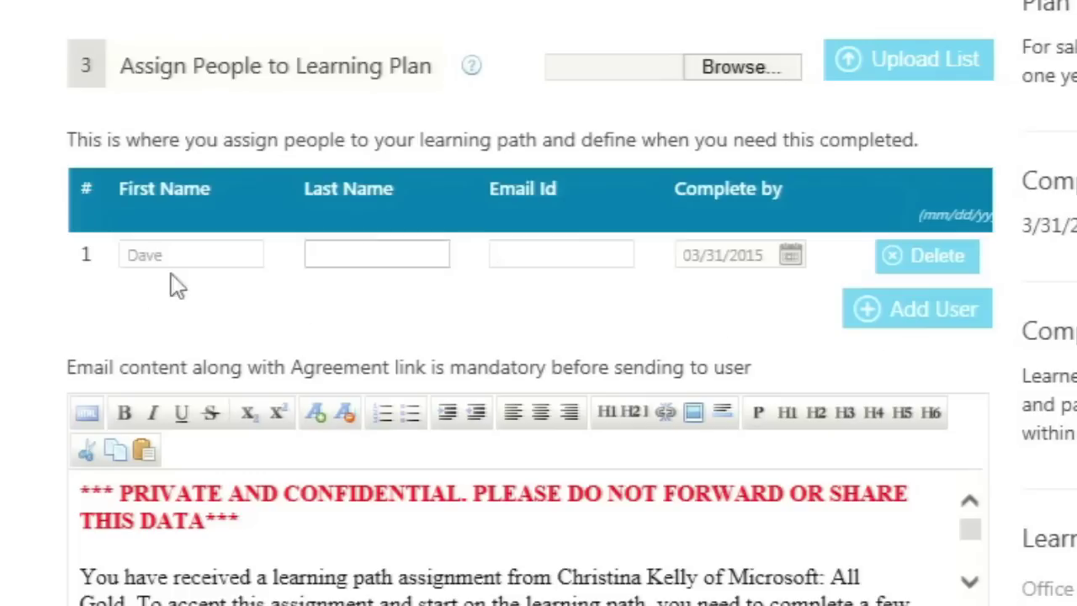
{"action": "double_click", "coordinate": [120, 257]}
{"action": "key", "text": "BackSpace"}
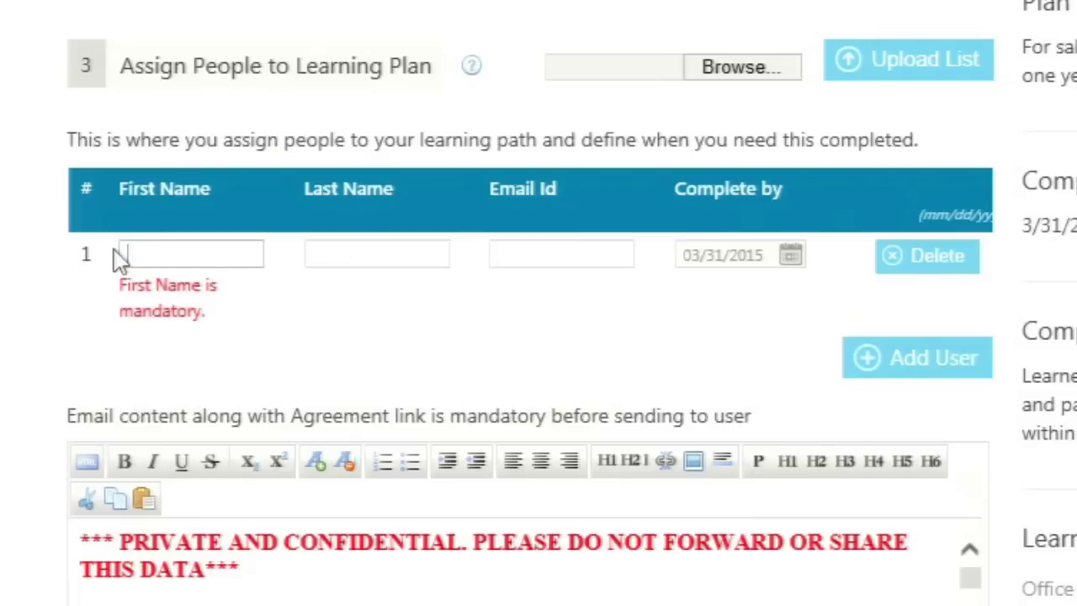
{"action": "left_click", "coordinate": [934, 265]}
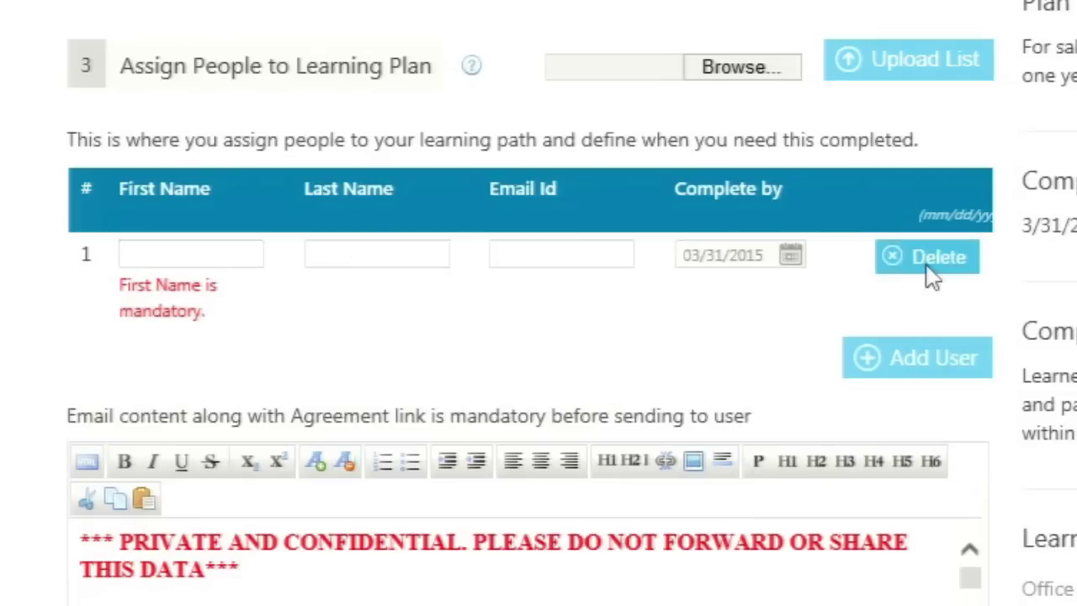
{"action": "left_click", "coordinate": [901, 380]}
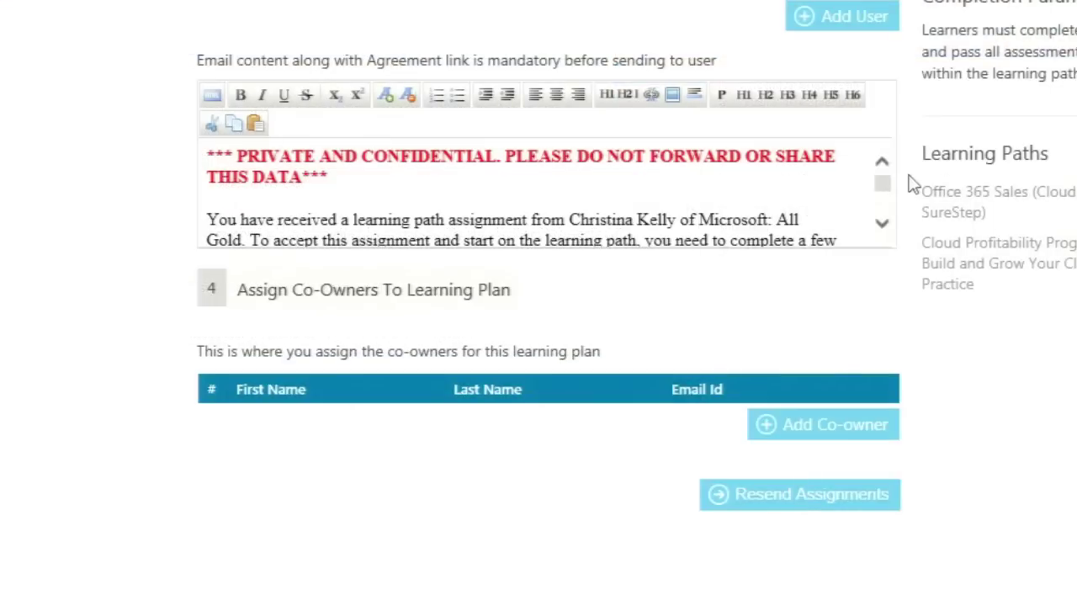
After 'Thank you!' in the email, add 'We appreciate your time. Let us know if you need a…'
{"action": "left_click_drag", "start_coordinate": [883, 185], "coordinate": [883, 191]}
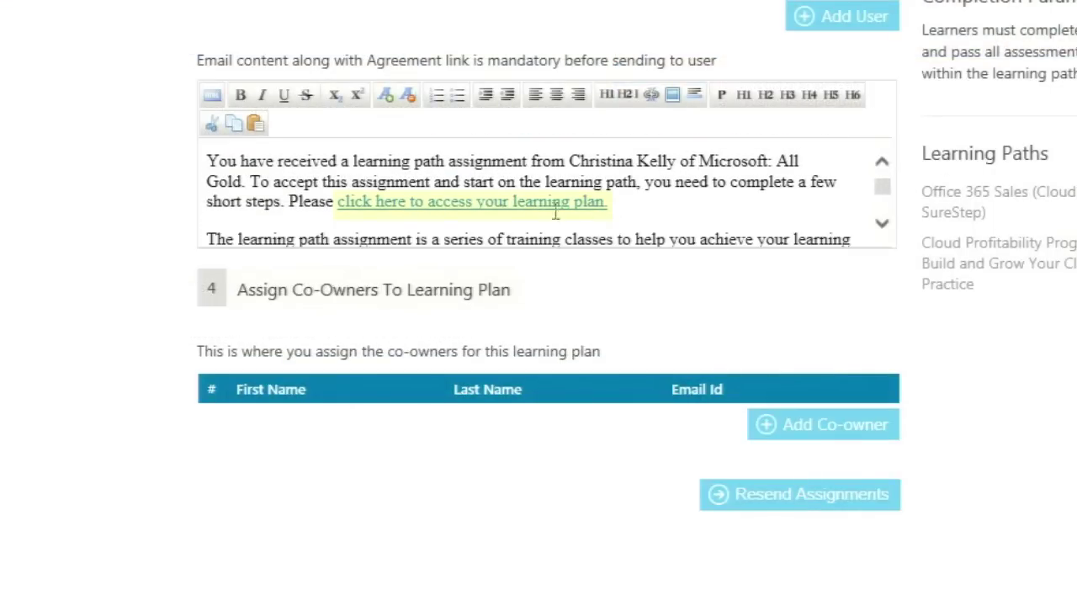
{"action": "left_click_drag", "start_coordinate": [881, 185], "coordinate": [888, 214]}
{"action": "left_click", "coordinate": [351, 235]}
{"action": "type", "text": "We "}
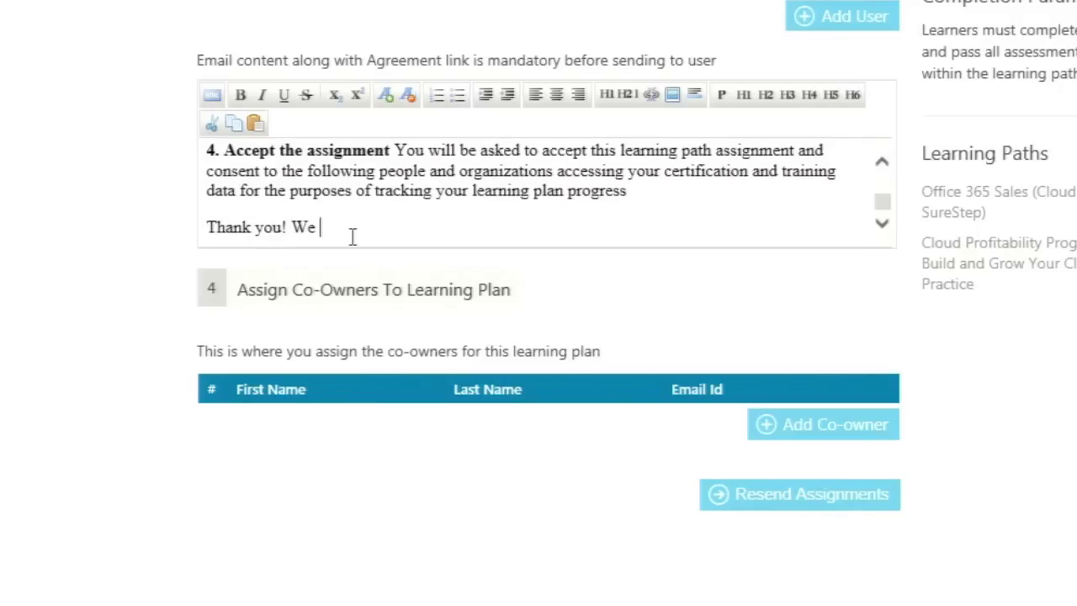
{"action": "type", "text": "appreciate your time. Let us know if you need a"}
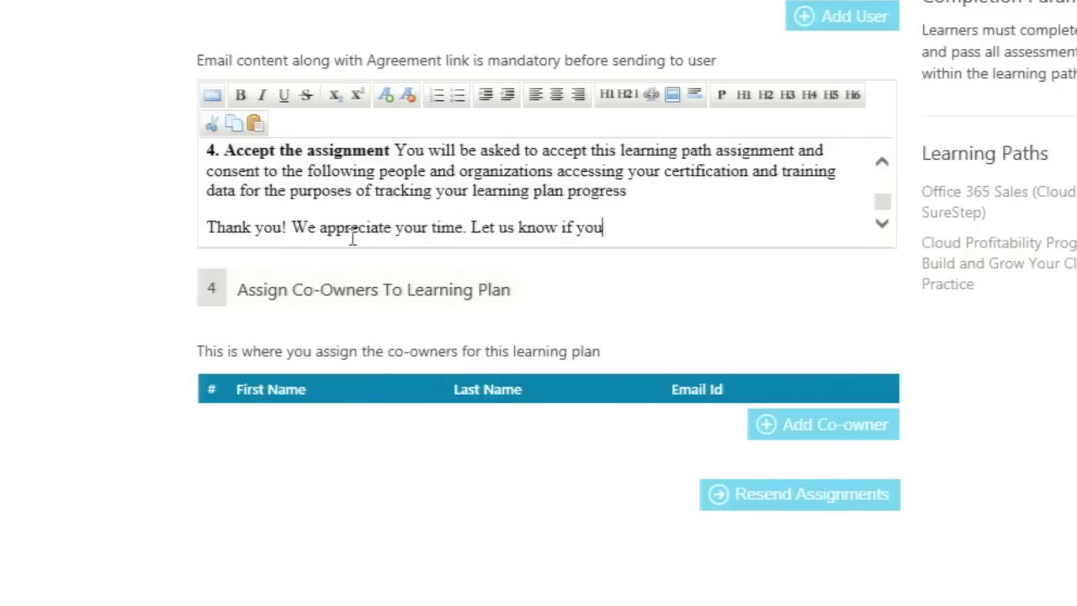